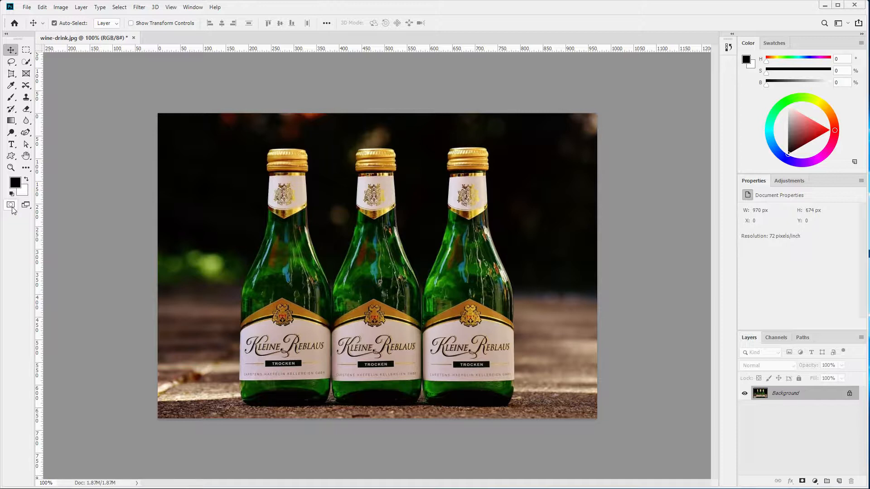
Enter Quick Mask mode and set its options so the color indicates Masked Areas.
click(11, 207)
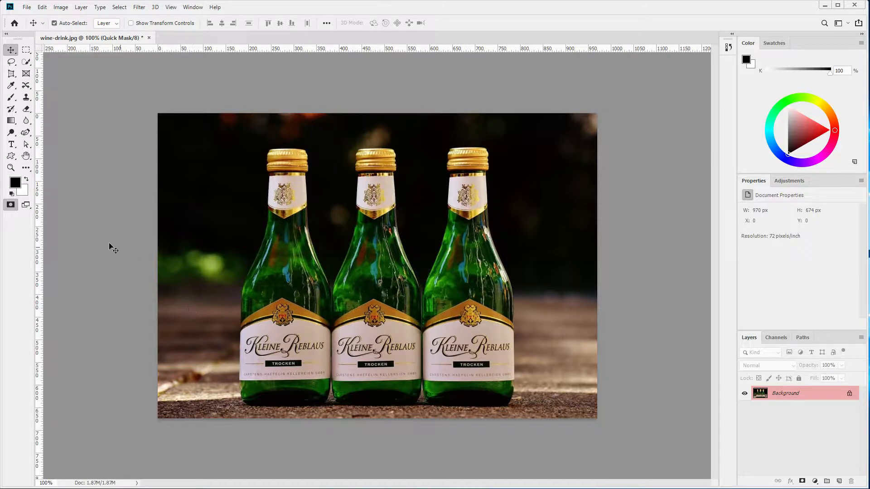
click(12, 206)
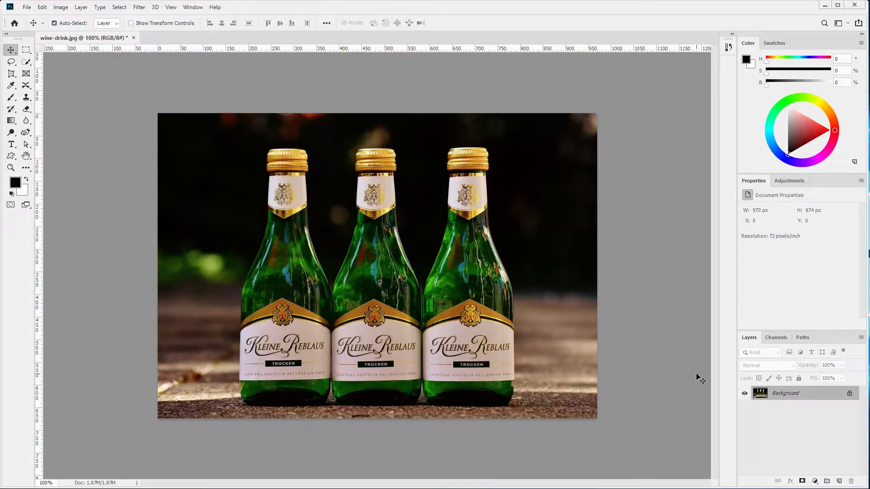
double_click(11, 205)
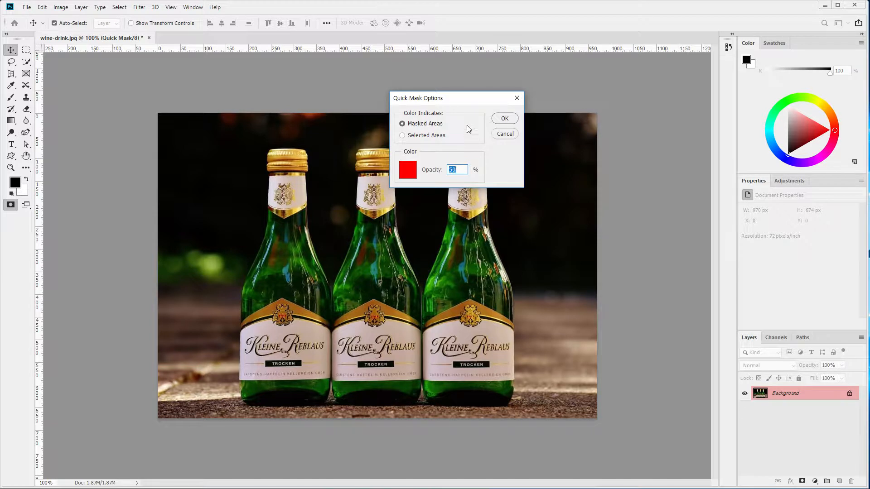
click(403, 136)
click(402, 124)
Try blue (003cff) as the mask color, discard it and accept the Quick Mask options.
click(407, 176)
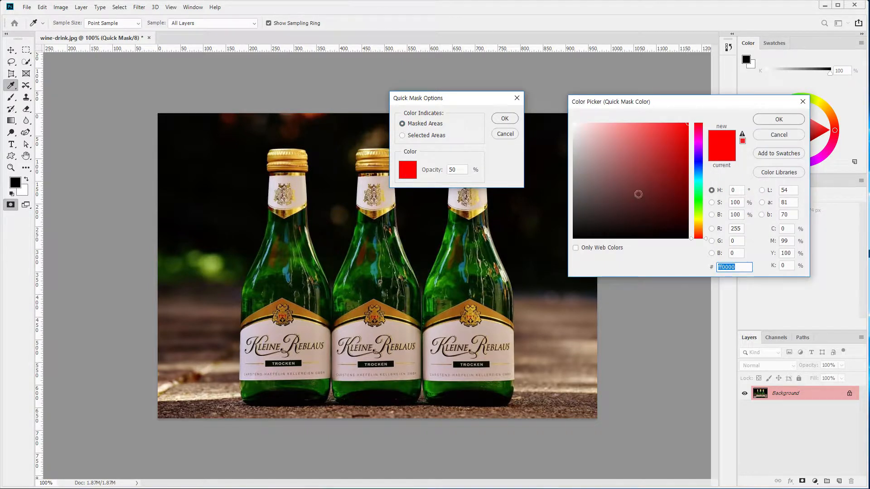
click(697, 166)
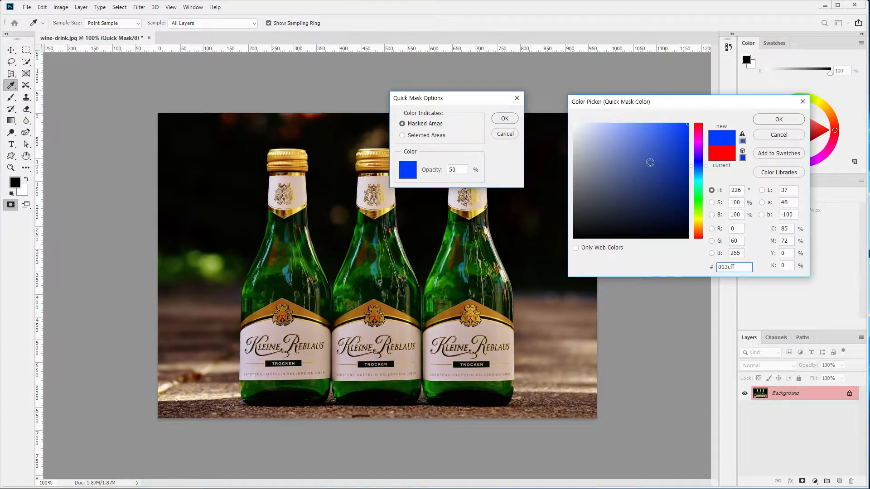
click(778, 136)
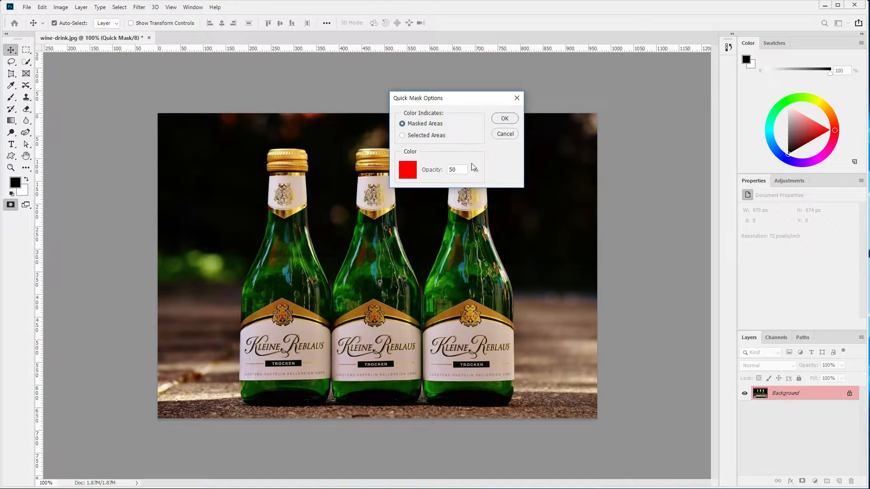
click(505, 118)
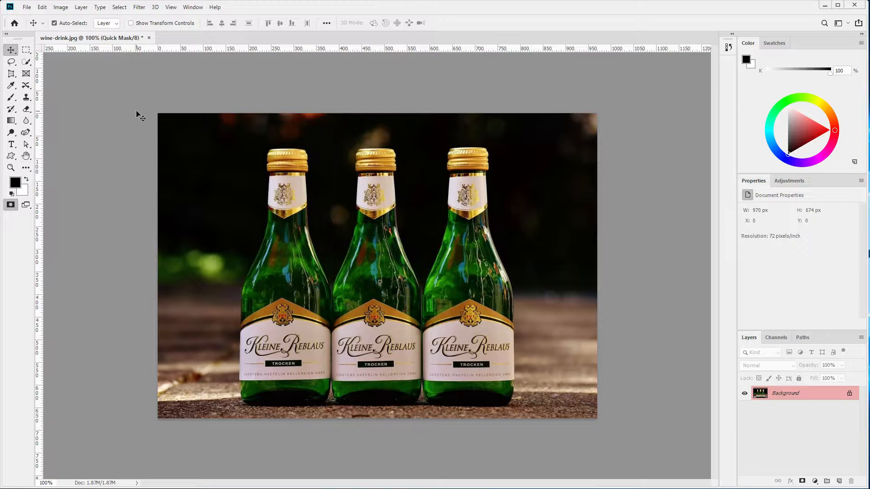
Paint a test mask over the cap and neck of the middle bottle with the Brush, and undo it.
click(12, 98)
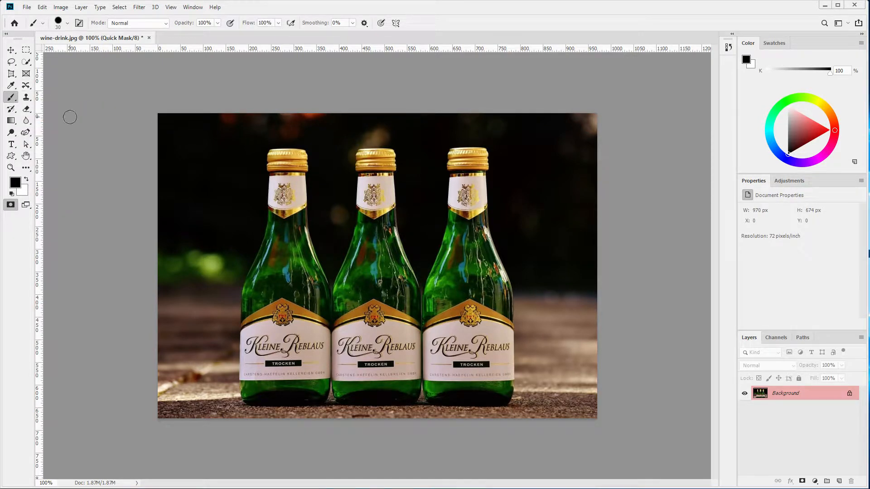
mouse_move(355, 233)
mouse_down()
mouse_move(361, 154)
mouse_move(368, 234)
mouse_move(396, 221)
mouse_up()
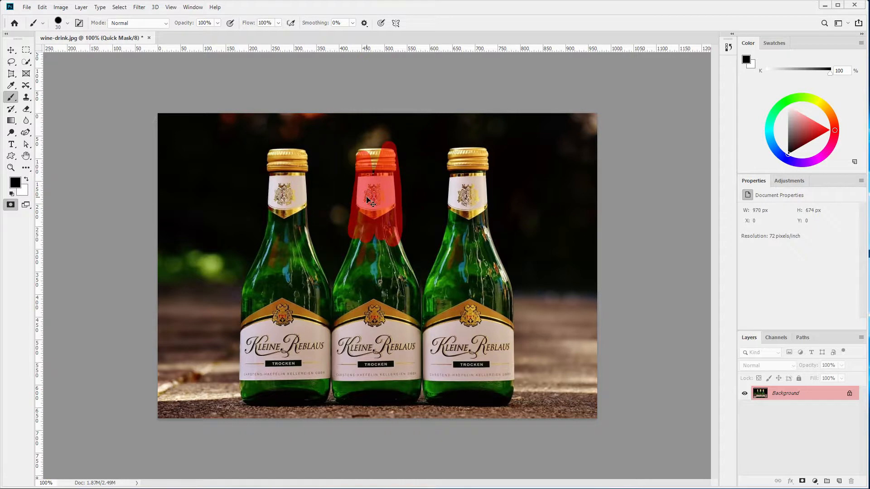
key(ctrl+z)
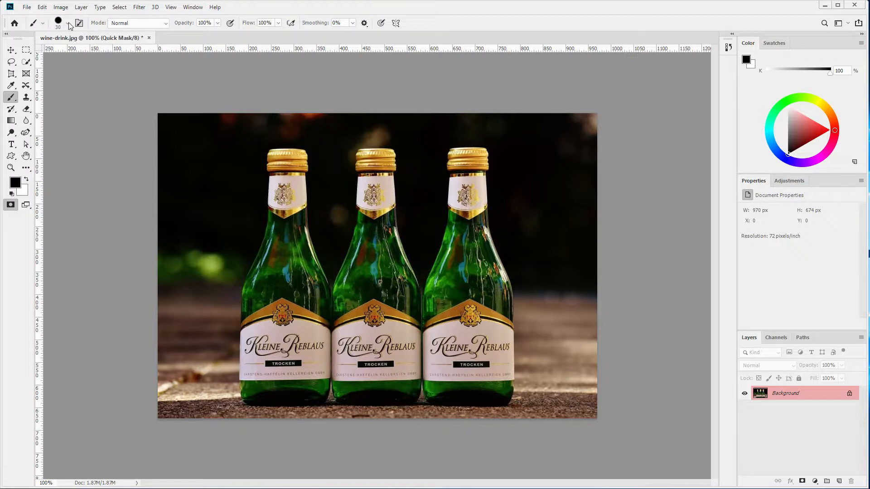
Choose the Hard Round brush at 30 px and 100% hardness after trying Soft Round.
click(67, 24)
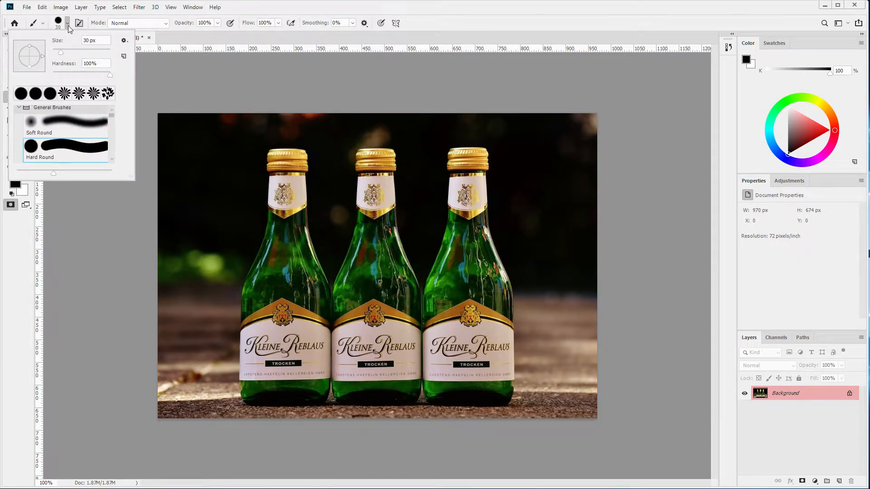
click(113, 110)
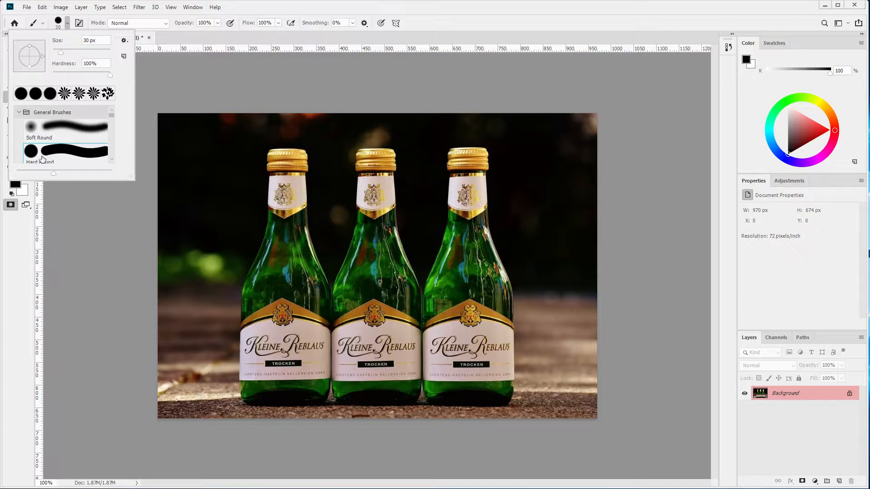
click(64, 156)
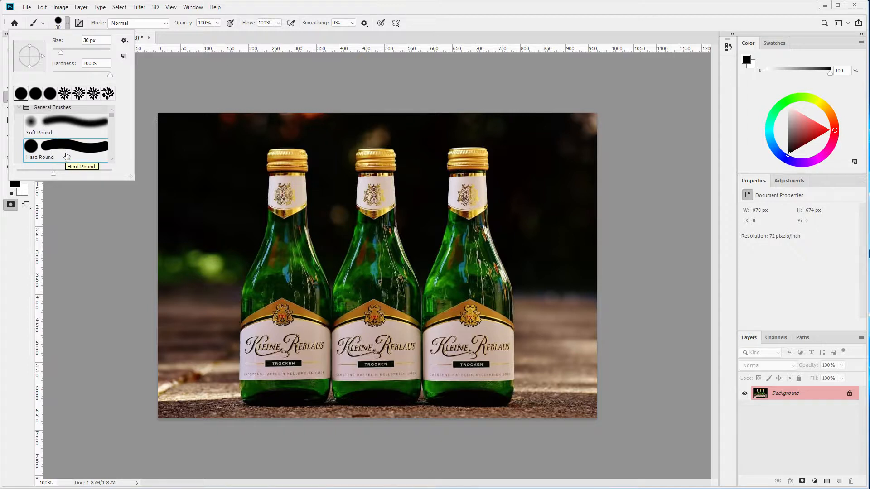
click(62, 129)
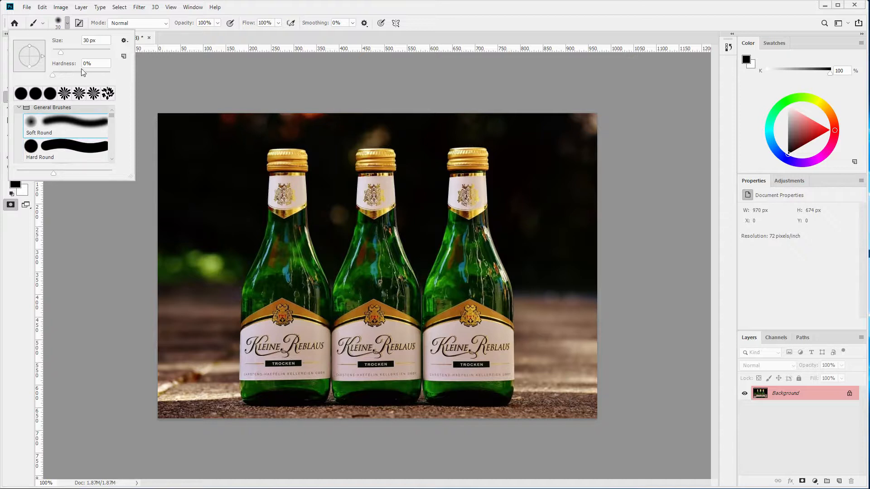
click(61, 151)
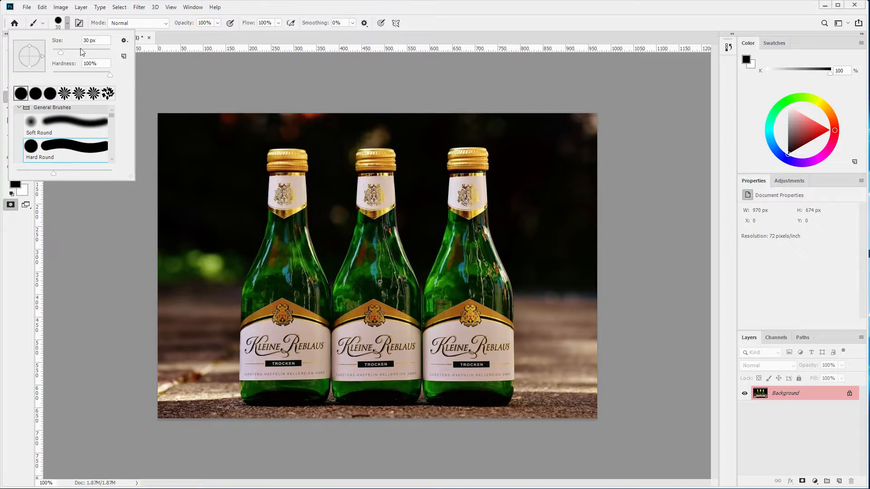
click(221, 37)
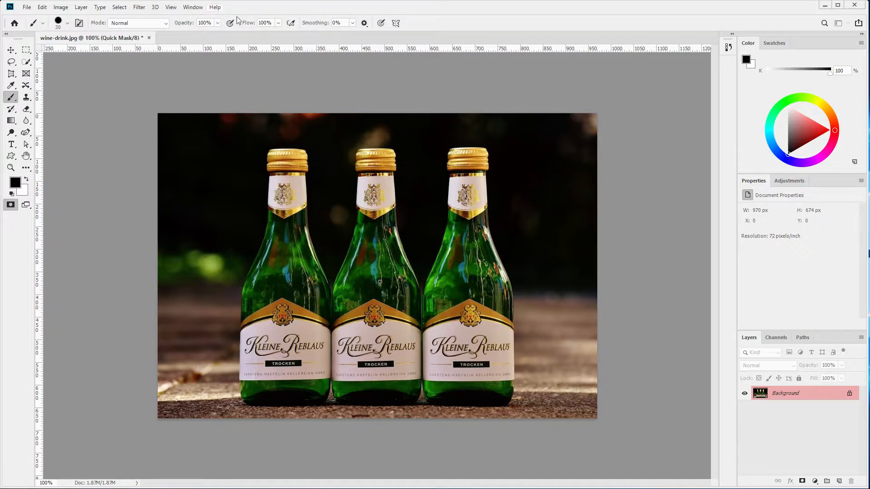
Set the brush opacity to 50% and paint a mask over the middle bottle's cap and neck, down to its main label.
click(206, 23)
text(50)
key(Return)
mouse_move(368, 228)
mouse_down()
mouse_move(367, 175)
mouse_move(361, 212)
mouse_move(358, 199)
mouse_move(362, 156)
mouse_move(392, 158)
mouse_move(391, 233)
mouse_move(378, 170)
mouse_move(386, 305)
mouse_up()
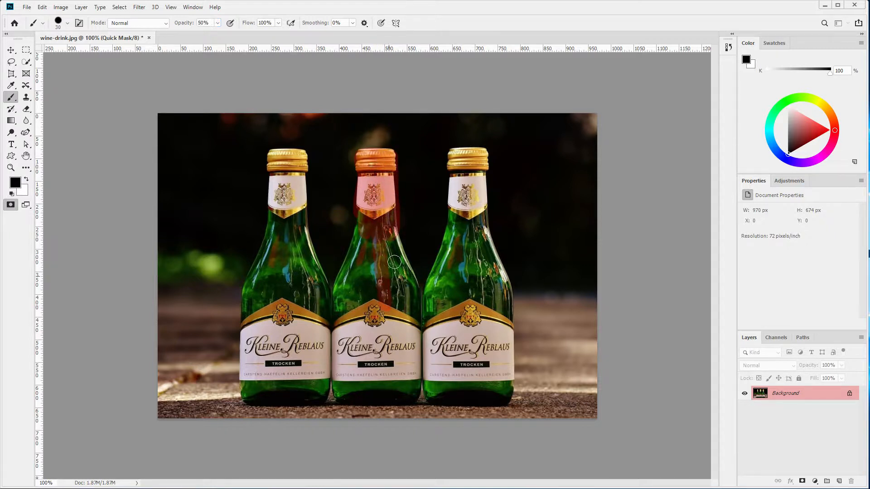
drag(392, 230, 386, 185)
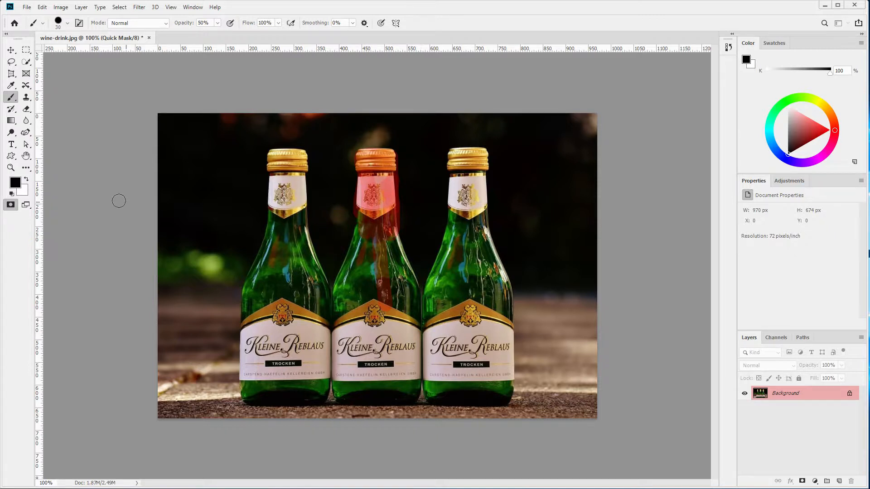
Turn the quick mask into an inverted selection and copy the masked area to a new layer, shown with the Background hidden.
click(11, 205)
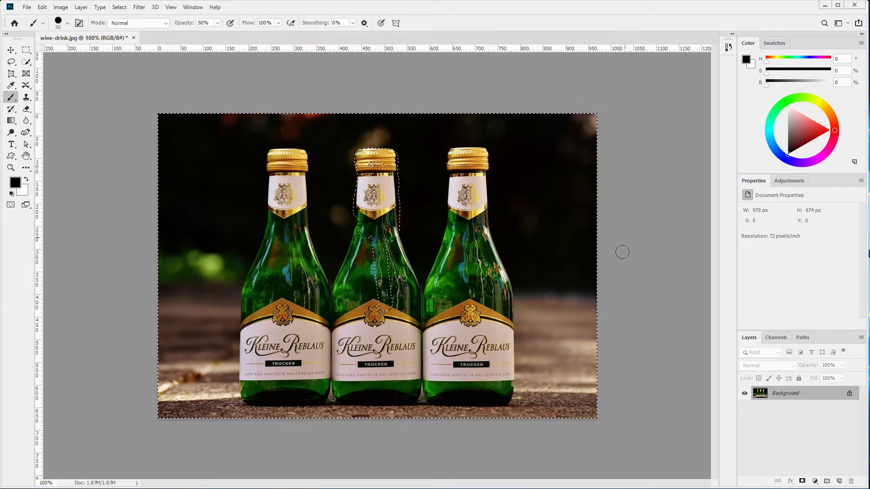
key(ctrl+shift+i)
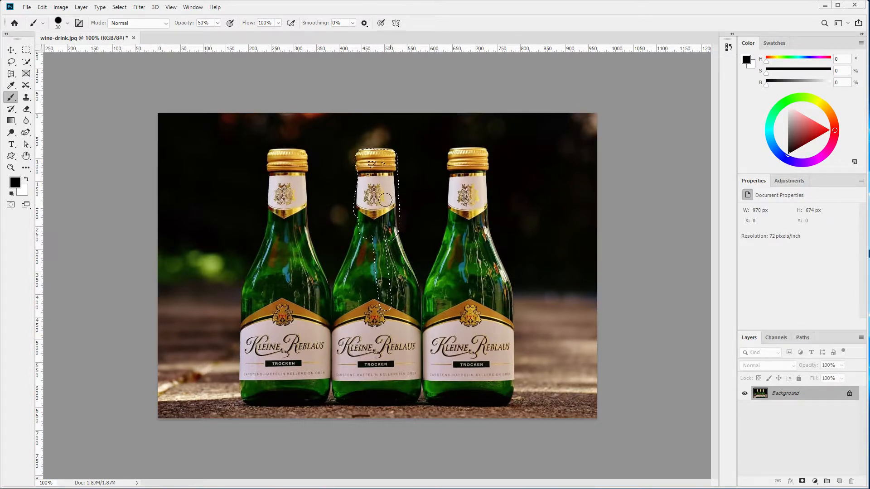
key(ctrl+j)
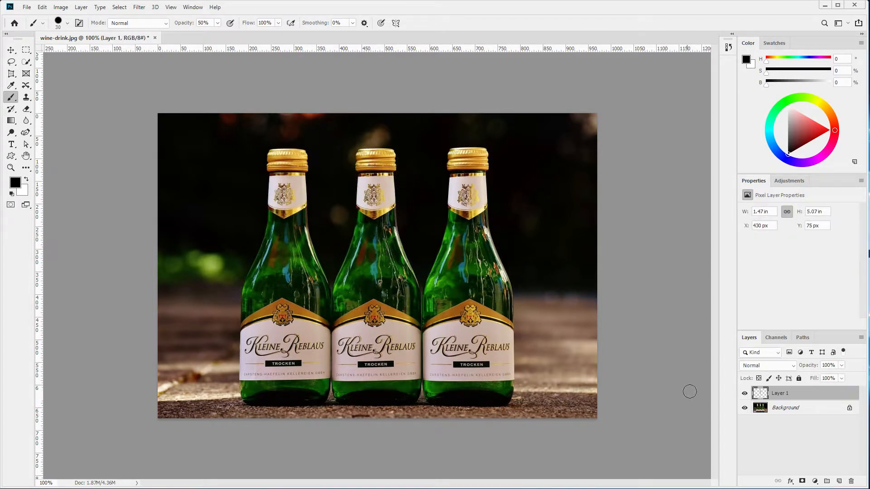
click(744, 408)
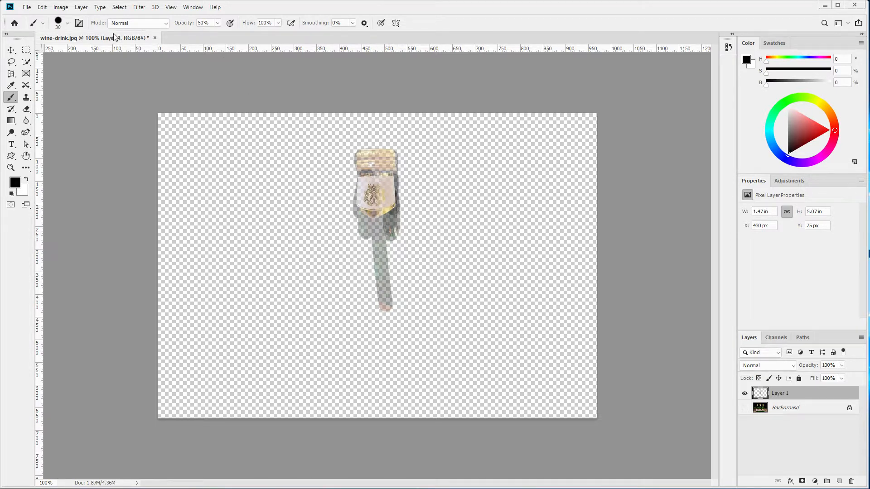
Reset the brush opacity to 100%, then show the Background again and delete the copied layer.
click(207, 22)
text(100)
click(745, 408)
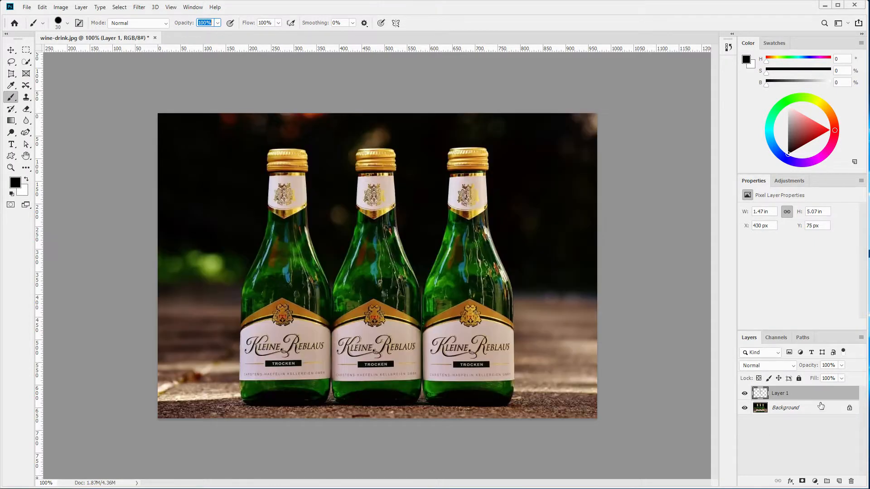
drag(802, 396, 851, 482)
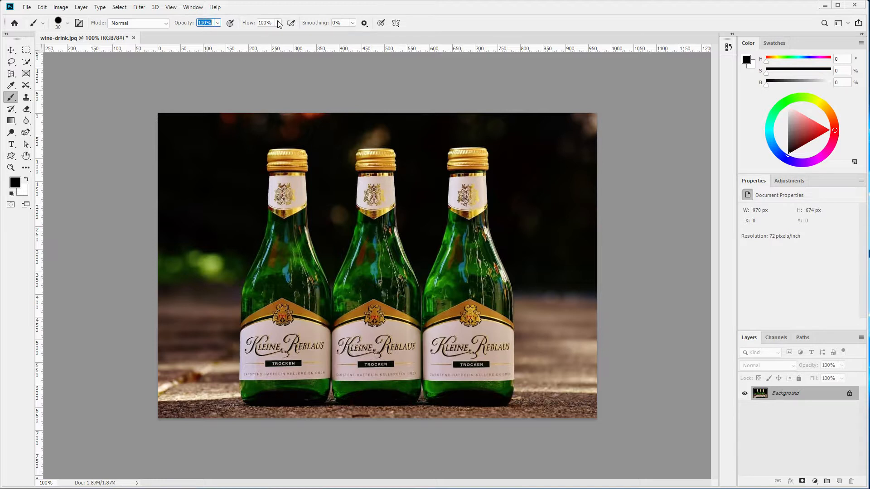
Enter Quick Mask mode again and paint the mask over the left side and upper band of the middle bottle's cap.
click(11, 205)
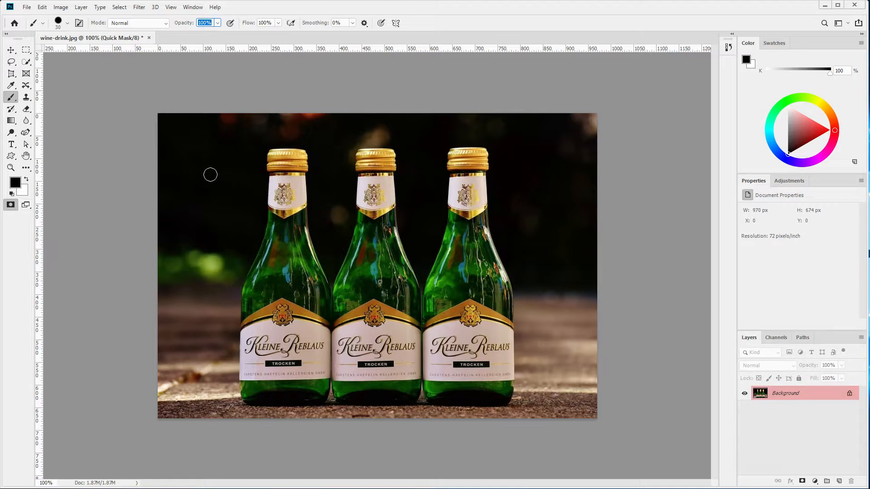
click(10, 168)
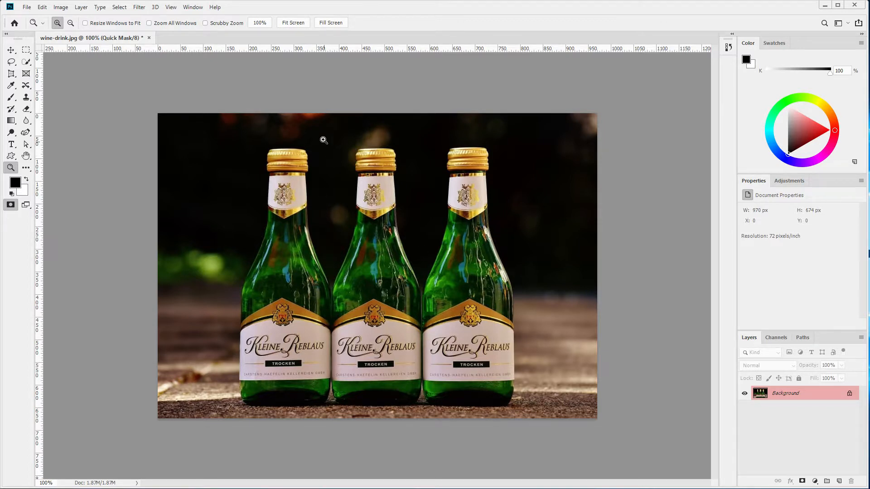
drag(318, 136, 455, 300)
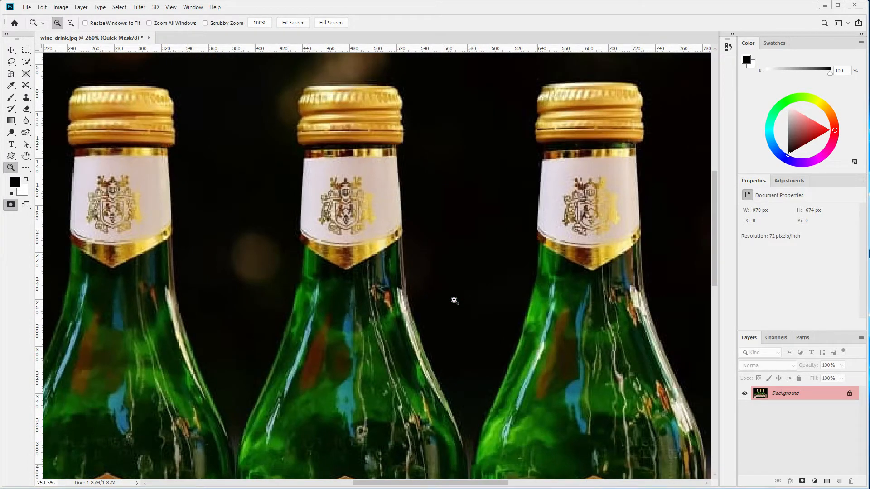
click(11, 97)
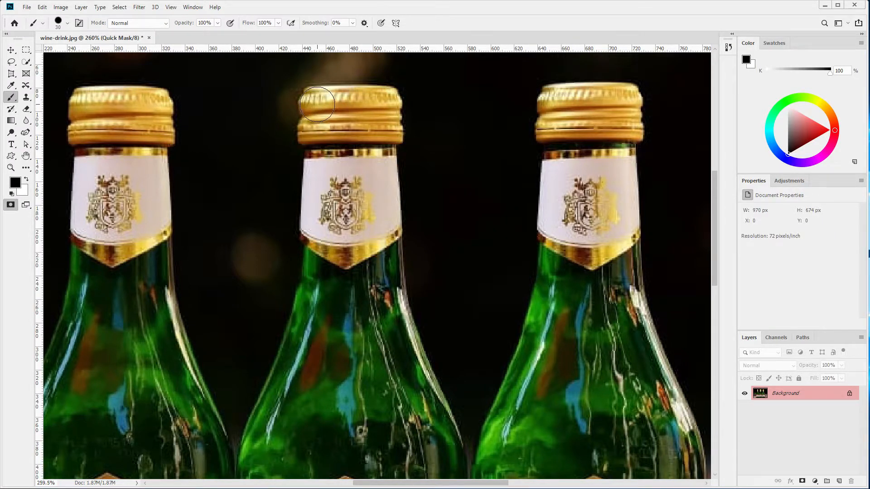
mouse_move(316, 104)
mouse_down()
mouse_move(324, 121)
mouse_move(317, 131)
mouse_up()
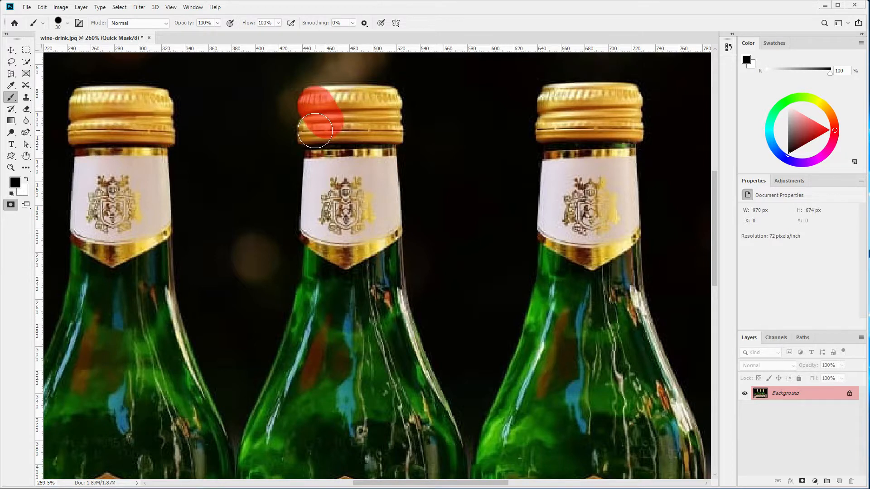
click(314, 132)
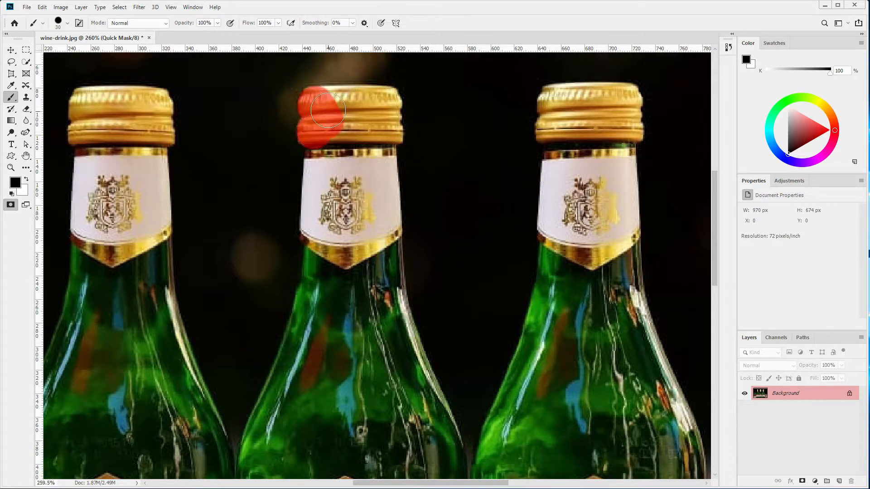
drag(321, 104, 392, 103)
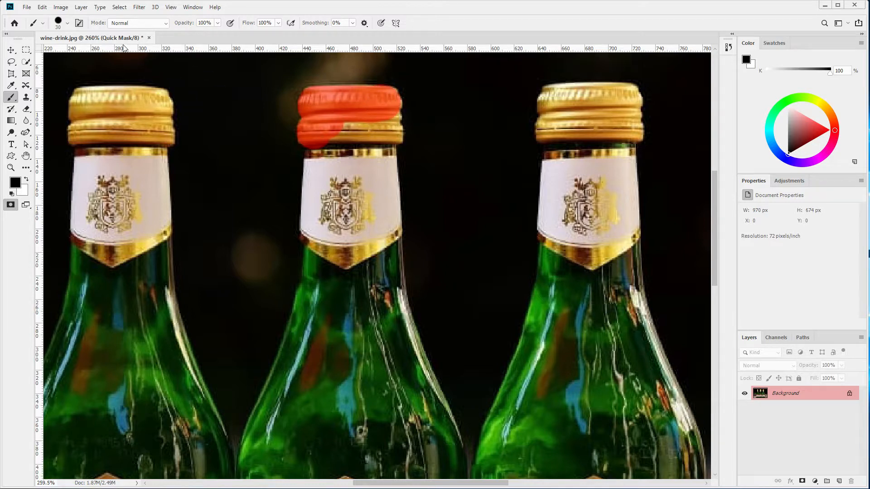
Set the brush size to 15 px and finish masking the middle bottle's cap, continuing into the upper part of the neck label.
click(68, 24)
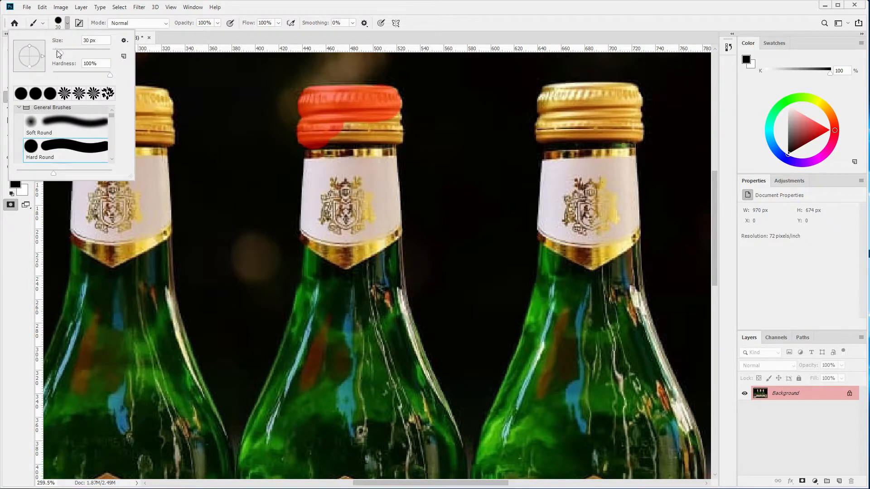
drag(58, 53, 57, 53)
click(392, 118)
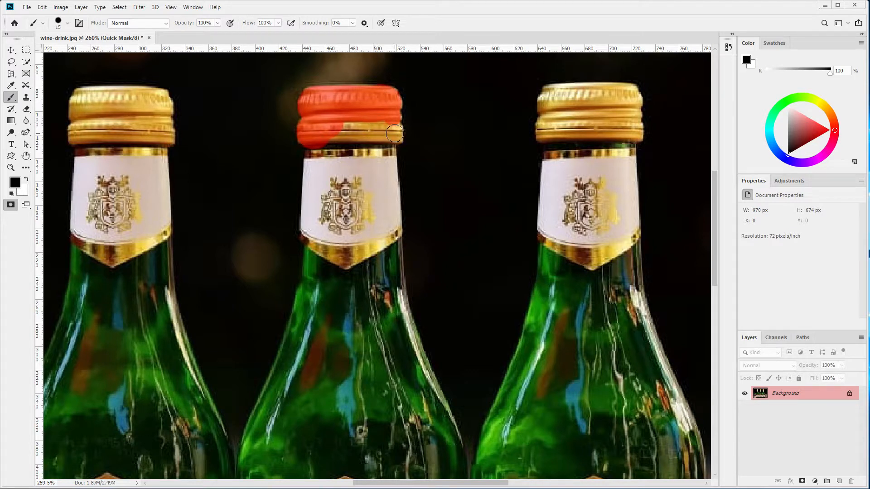
click(394, 131)
mouse_move(394, 133)
mouse_down()
mouse_move(378, 149)
mouse_move(374, 125)
mouse_move(377, 152)
mouse_move(366, 123)
mouse_move(367, 169)
mouse_move(356, 123)
mouse_move(356, 161)
mouse_move(346, 122)
mouse_move(349, 176)
mouse_move(333, 138)
mouse_move(335, 184)
mouse_up()
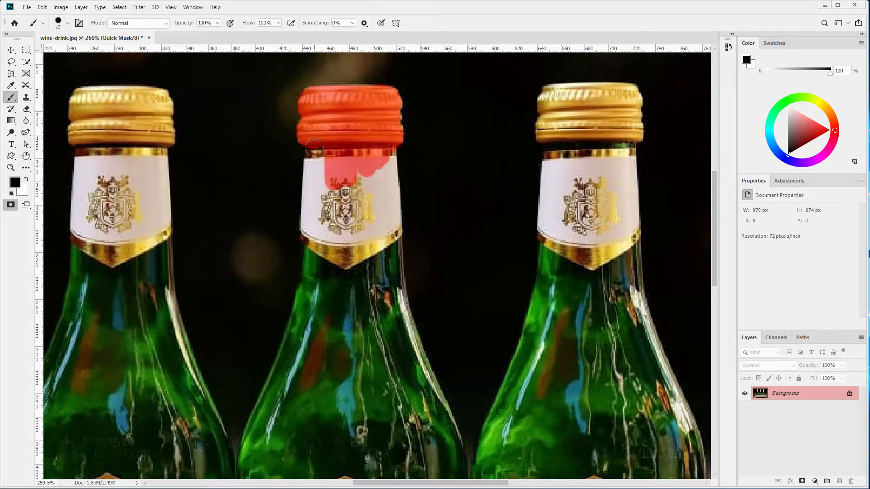
Paint the mask along both sides of the middle bottle's neck label and down the left side of its neck.
click(313, 157)
drag(313, 159, 309, 241)
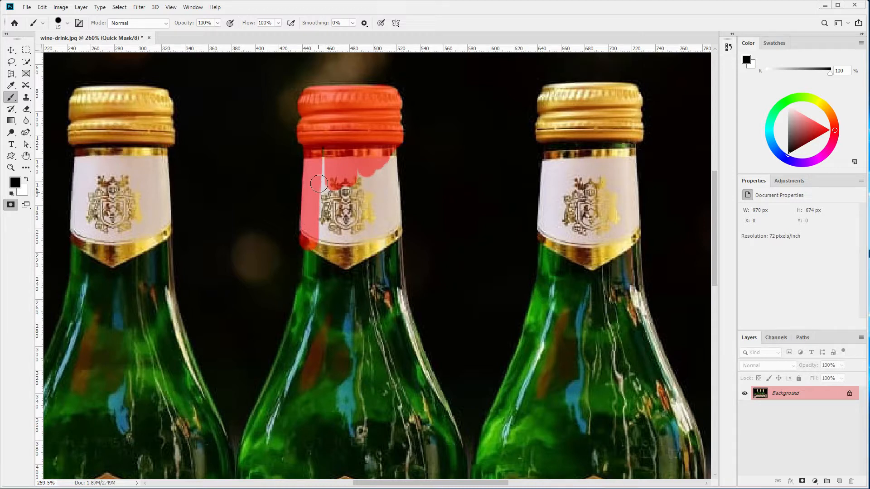
drag(319, 146, 322, 204)
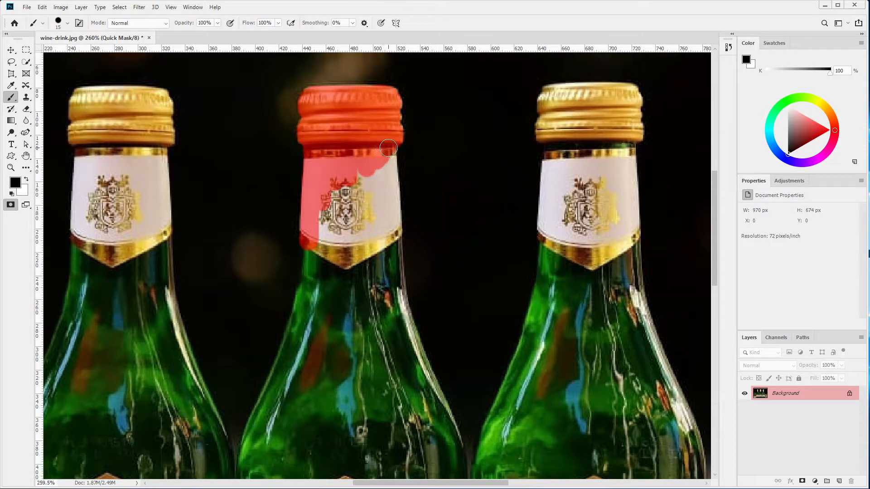
drag(389, 148, 396, 272)
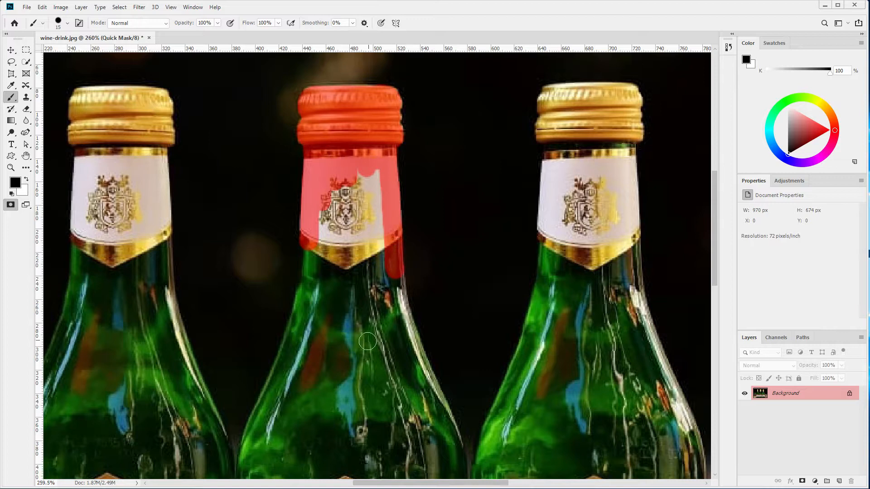
click(309, 244)
mouse_move(309, 244)
mouse_down()
mouse_move(308, 294)
mouse_move(307, 272)
mouse_move(291, 301)
mouse_move(273, 315)
mouse_move(262, 311)
mouse_up()
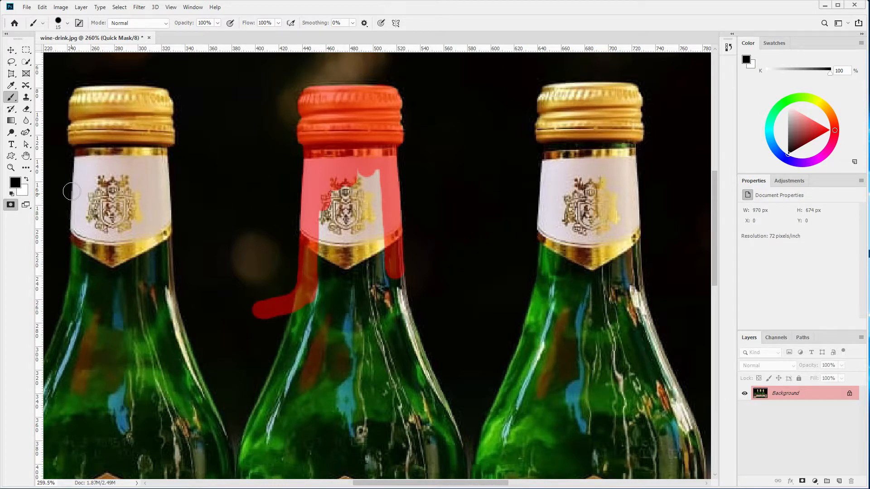
Erase the stray mask paint that spills outside the left shoulder of the middle bottle.
click(26, 110)
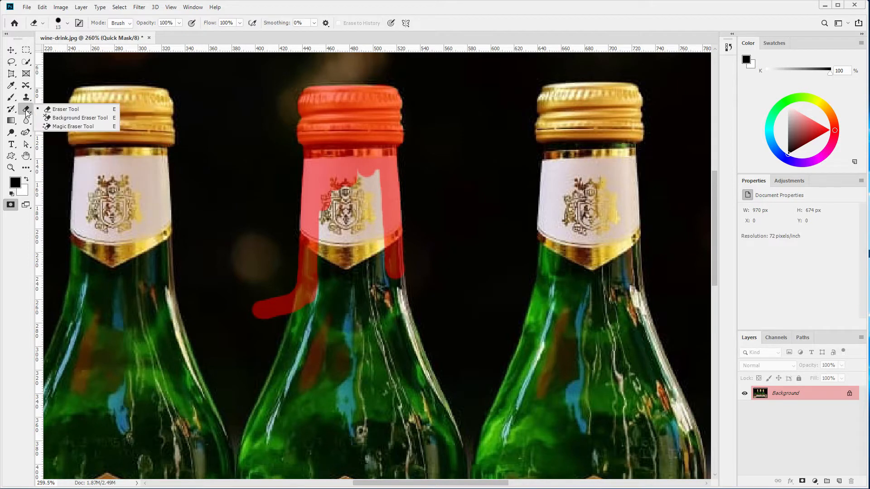
click(49, 108)
click(248, 313)
mouse_move(274, 281)
mouse_down()
mouse_move(251, 325)
mouse_move(283, 284)
mouse_move(264, 325)
mouse_up()
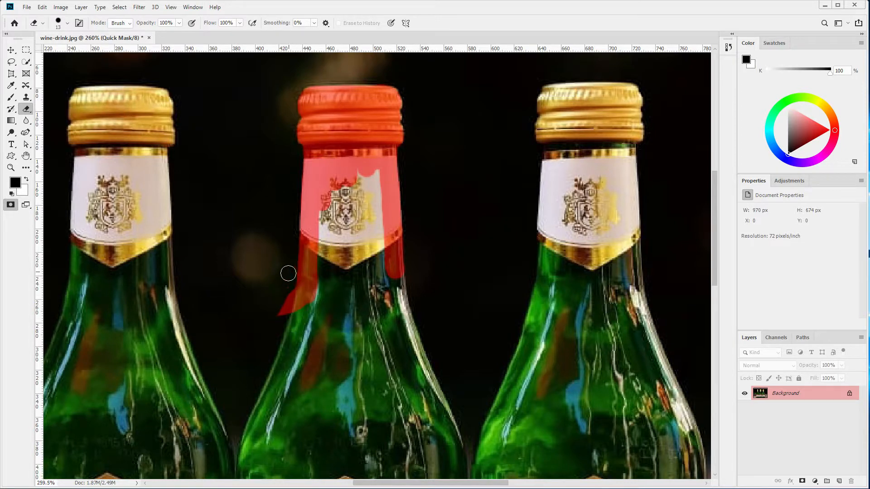
drag(286, 295, 279, 318)
Paint the mask with the Brush along the middle bottle's left edge, from the neck down to the lower end of the main label.
click(9, 99)
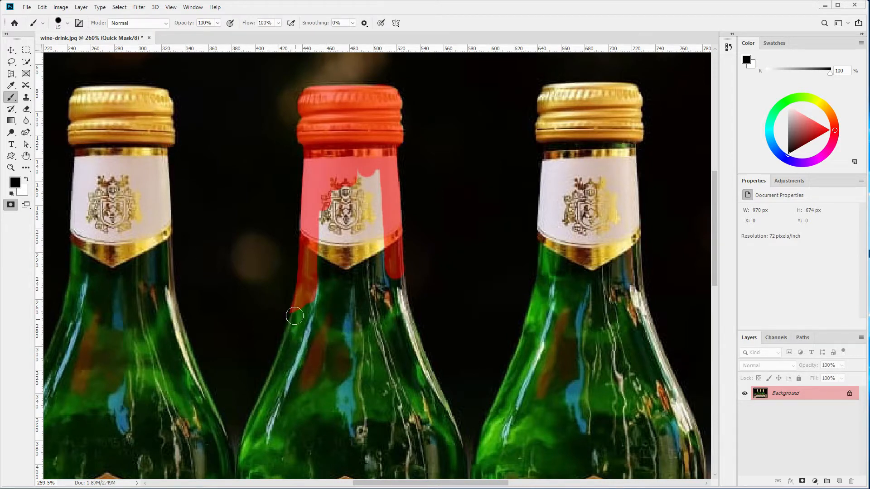
drag(297, 316, 246, 455)
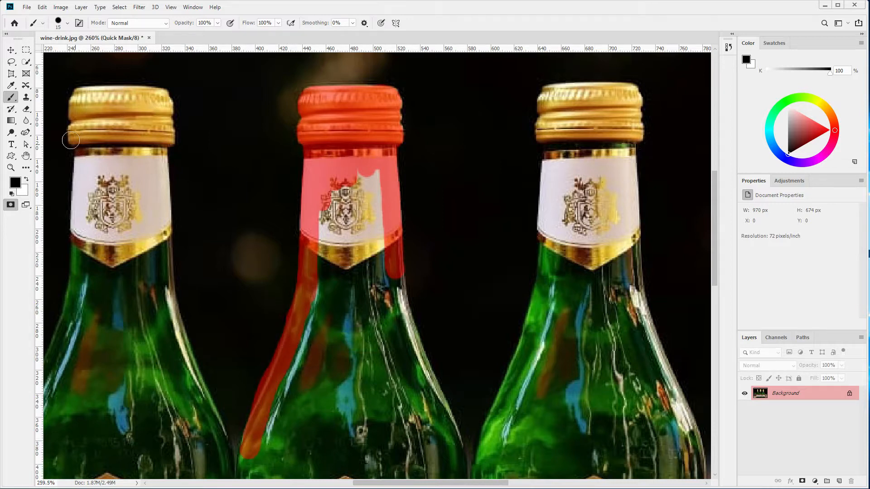
click(26, 108)
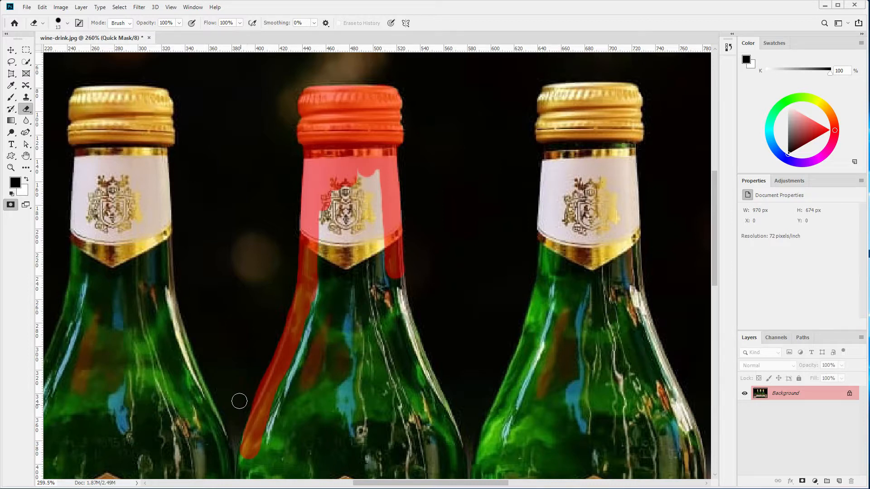
click(12, 97)
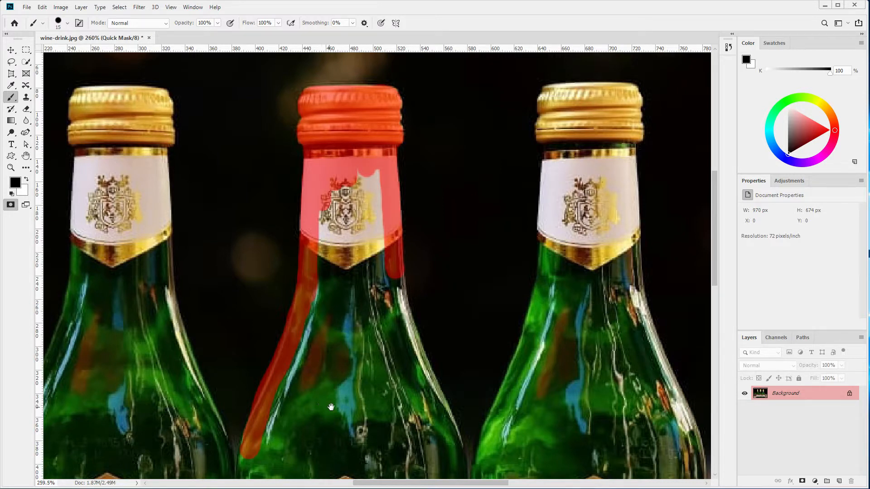
drag(353, 426, 310, 114)
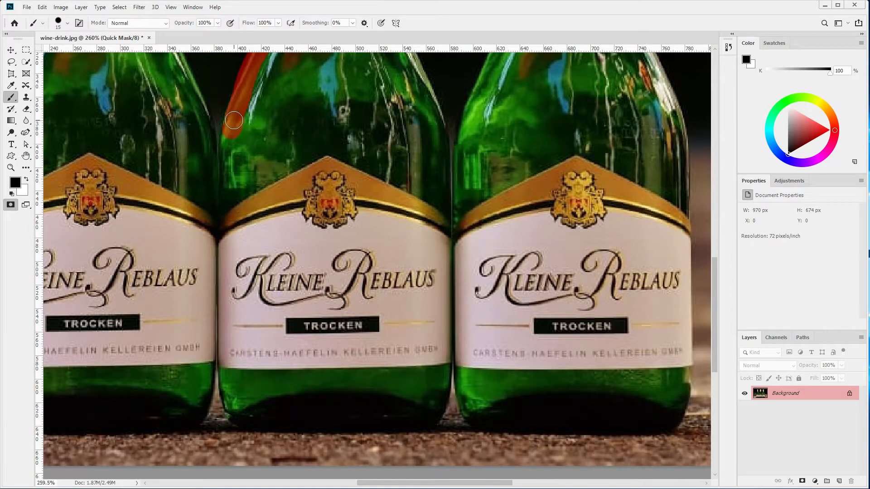
mouse_move(233, 123)
mouse_down()
mouse_move(229, 156)
mouse_move(231, 131)
mouse_move(227, 365)
mouse_up()
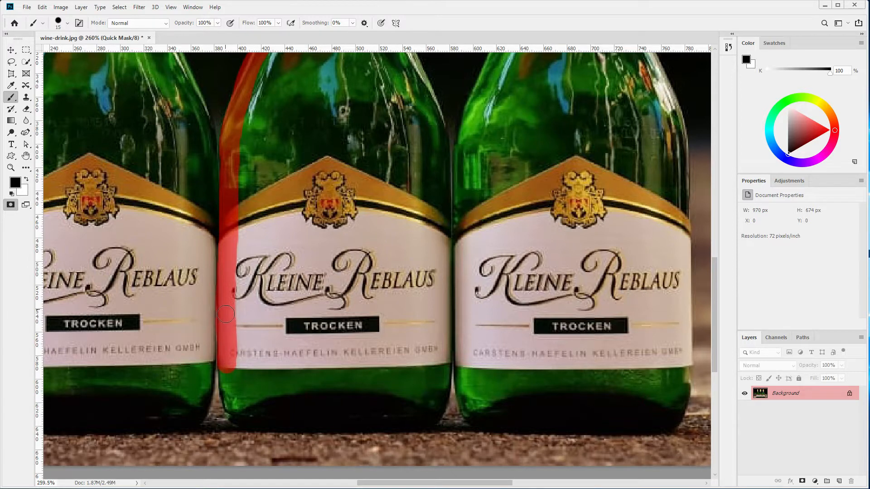
Paint the mask along the middle bottle's base and up its right edge until it joins the painted neck.
mouse_move(227, 378)
mouse_down()
mouse_move(247, 422)
mouse_move(393, 426)
mouse_move(264, 432)
mouse_move(253, 424)
mouse_move(331, 425)
mouse_move(335, 419)
mouse_move(321, 409)
mouse_move(392, 426)
mouse_move(423, 420)
mouse_move(439, 408)
mouse_move(443, 292)
mouse_up()
click(443, 197)
drag(442, 198, 443, 312)
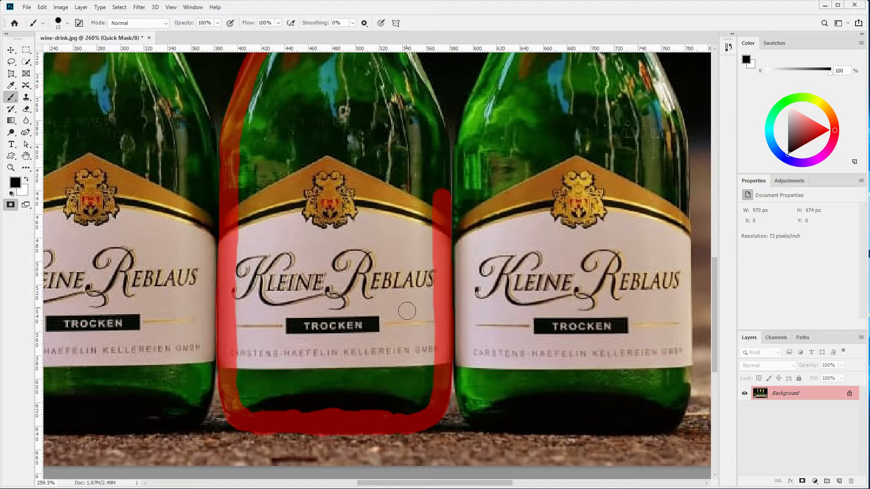
mouse_move(423, 143)
mouse_down()
mouse_move(407, 256)
mouse_move(409, 215)
mouse_move(421, 236)
mouse_up()
drag(424, 248, 427, 400)
scroll(351, 141, up, 5)
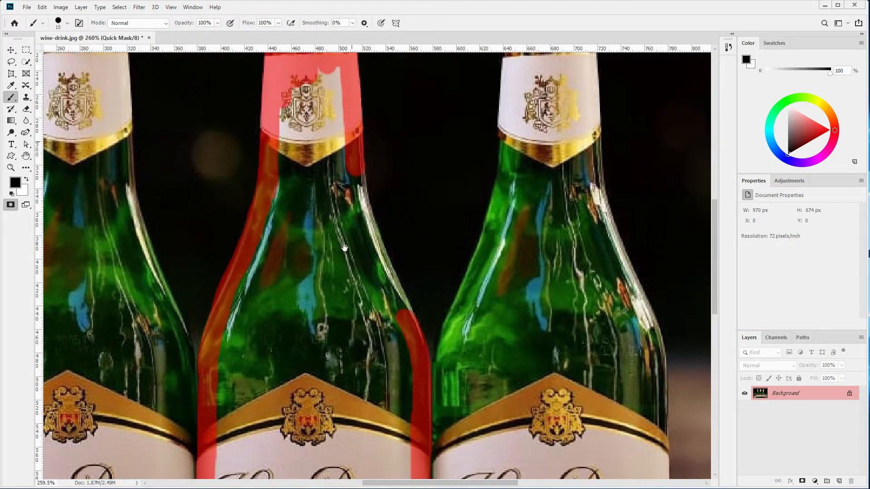
mouse_move(353, 171)
mouse_down()
mouse_move(400, 318)
mouse_move(379, 268)
mouse_move(400, 314)
mouse_up()
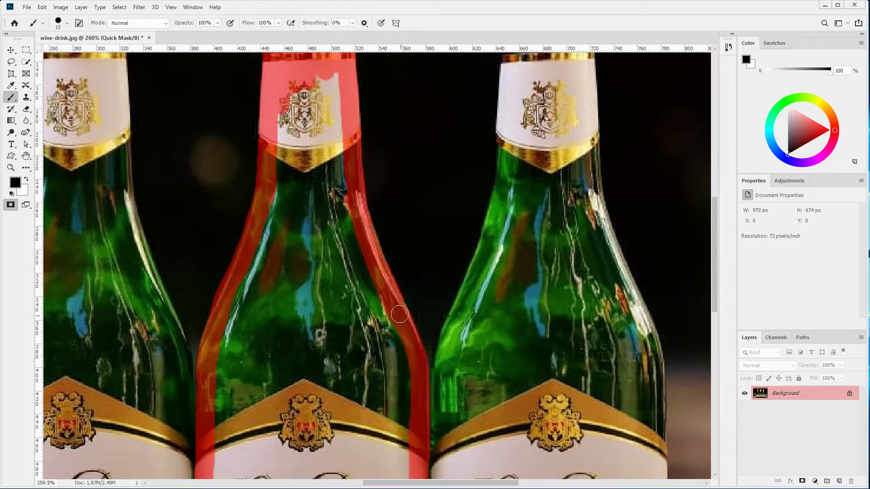
Set the view to 100% and the brush size to 45 px for filling the bottle's interior.
double_click(11, 169)
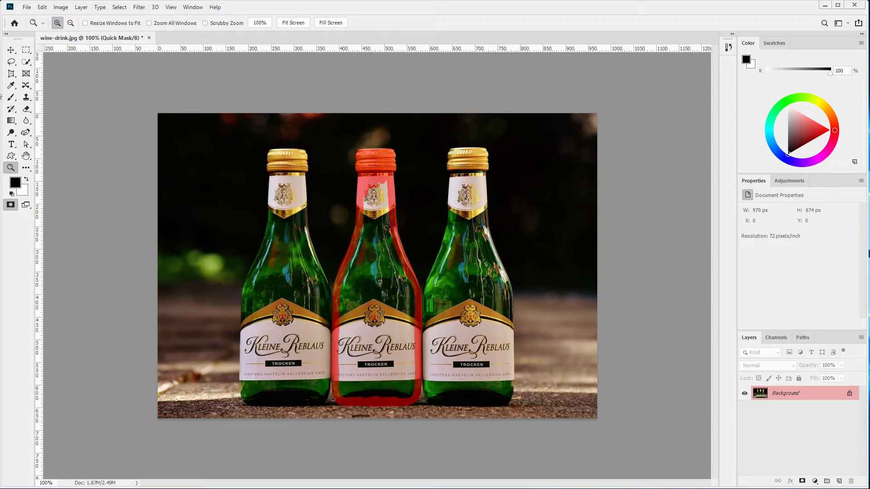
click(11, 98)
click(67, 23)
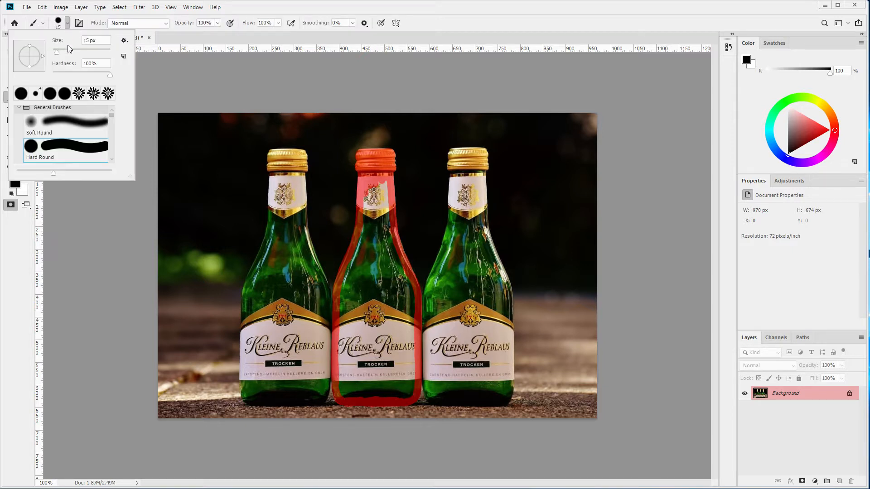
drag(56, 53, 66, 54)
mouse_move(349, 305)
mouse_down()
mouse_move(378, 186)
mouse_move(380, 195)
mouse_up()
mouse_move(390, 251)
mouse_down()
mouse_move(408, 317)
mouse_move(406, 385)
mouse_move(388, 392)
mouse_move(405, 389)
mouse_move(406, 360)
mouse_move(403, 385)
mouse_move(364, 395)
mouse_move(348, 388)
mouse_move(343, 323)
mouse_up()
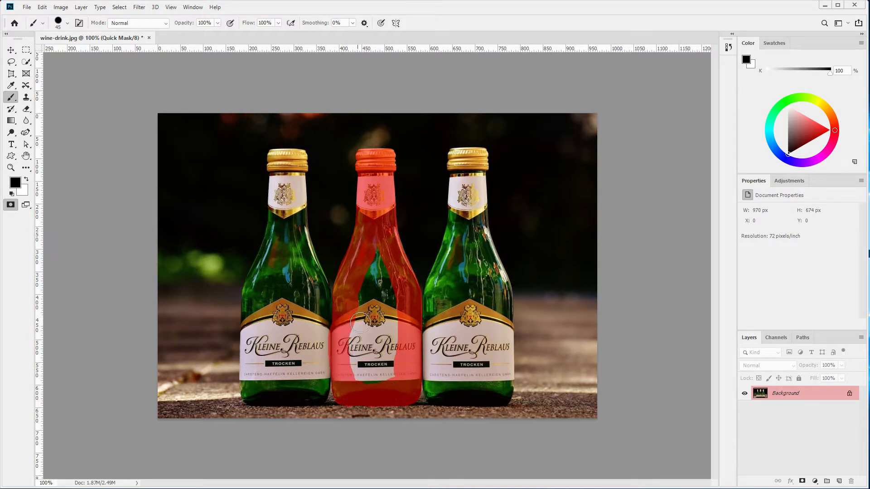
key(ctrl+z)
Paint the mask over the whole interior of the middle bottle and exit Quick Mask mode to turn it into a selection.
mouse_move(345, 386)
mouse_down()
mouse_move(348, 394)
mouse_move(345, 291)
mouse_move(348, 318)
mouse_up()
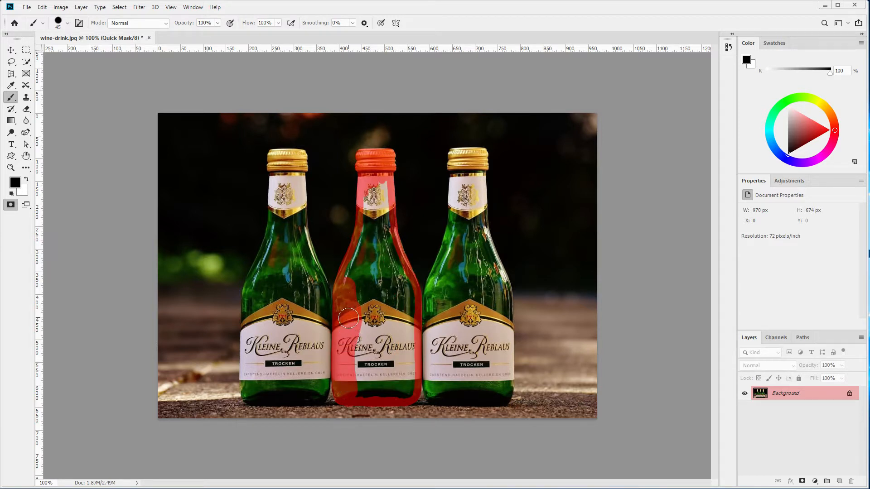
mouse_move(375, 187)
mouse_down()
mouse_move(353, 278)
mouse_move(354, 388)
mouse_move(398, 395)
mouse_move(368, 393)
mouse_move(406, 390)
mouse_move(408, 376)
mouse_move(407, 305)
mouse_move(379, 186)
mouse_move(396, 292)
mouse_move(388, 383)
mouse_move(372, 372)
mouse_move(369, 353)
mouse_move(376, 245)
mouse_move(383, 372)
mouse_up()
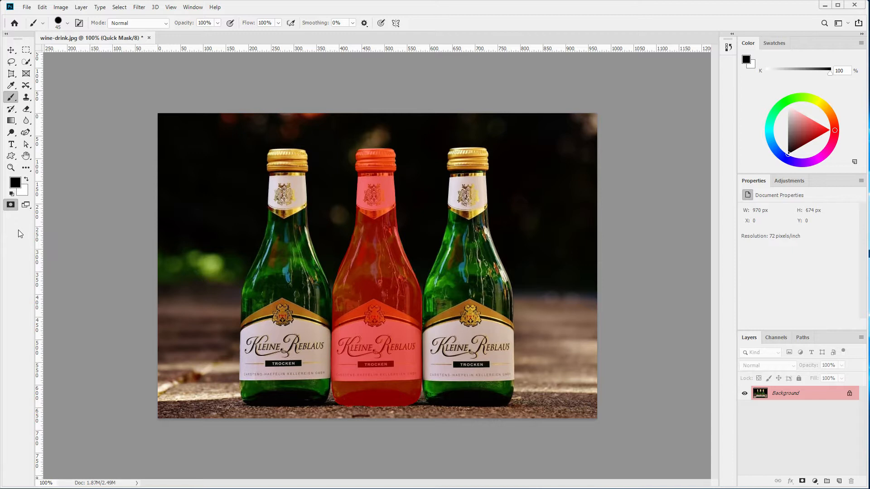
click(11, 205)
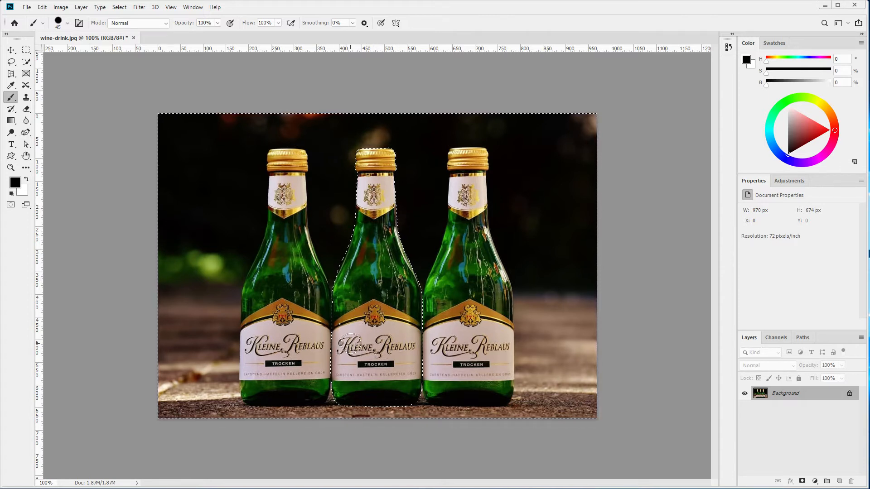
Examine the selection edge between the left and middle bottles up close, with and without the Quick Mask overlay.
key(z)
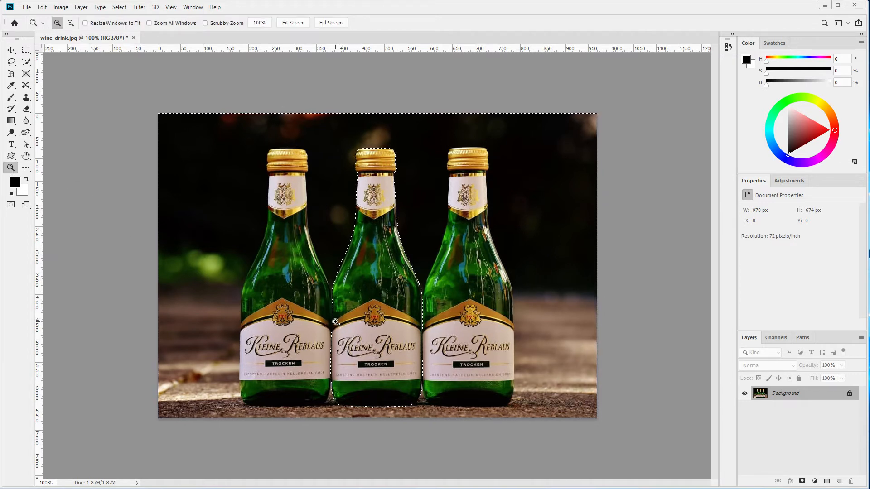
drag(368, 358, 368, 358)
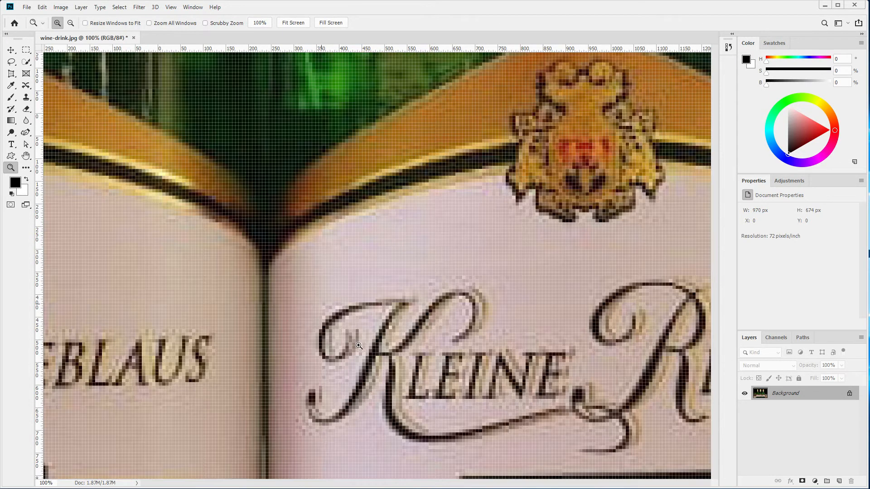
click(10, 205)
click(12, 100)
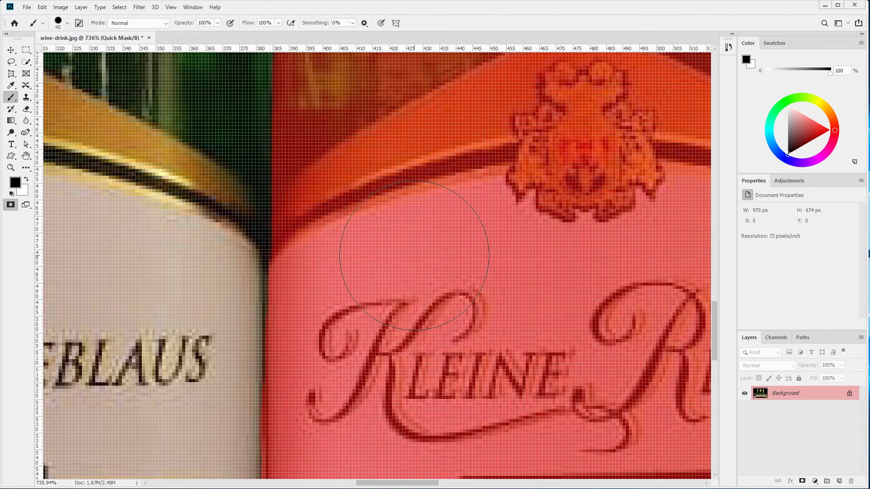
click(12, 206)
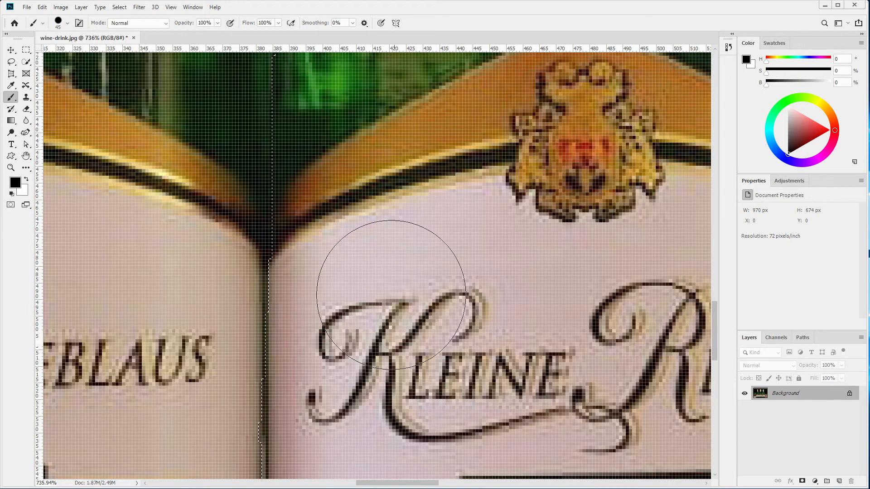
double_click(11, 168)
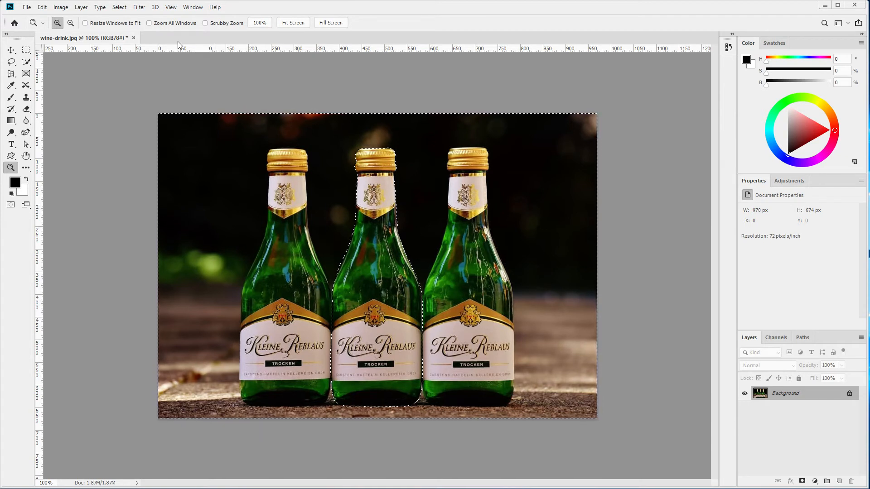
Invert the selection to the middle bottle alone and invert it again to select everything around it.
click(123, 8)
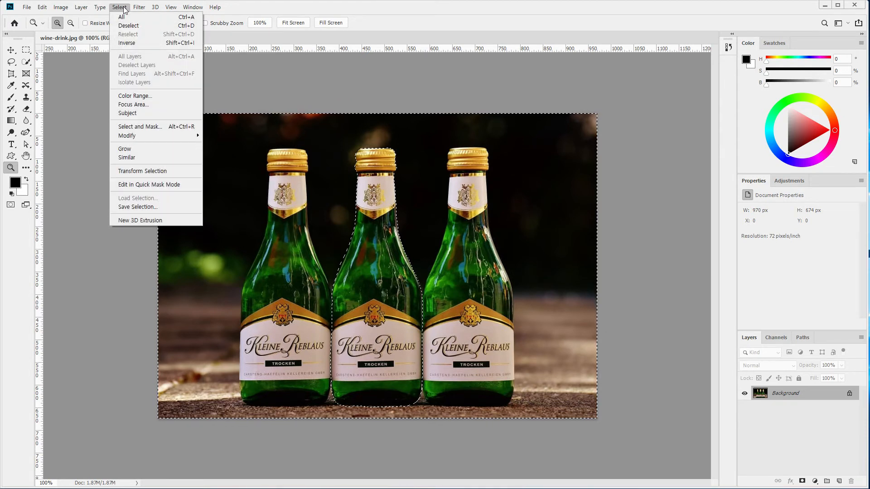
click(133, 43)
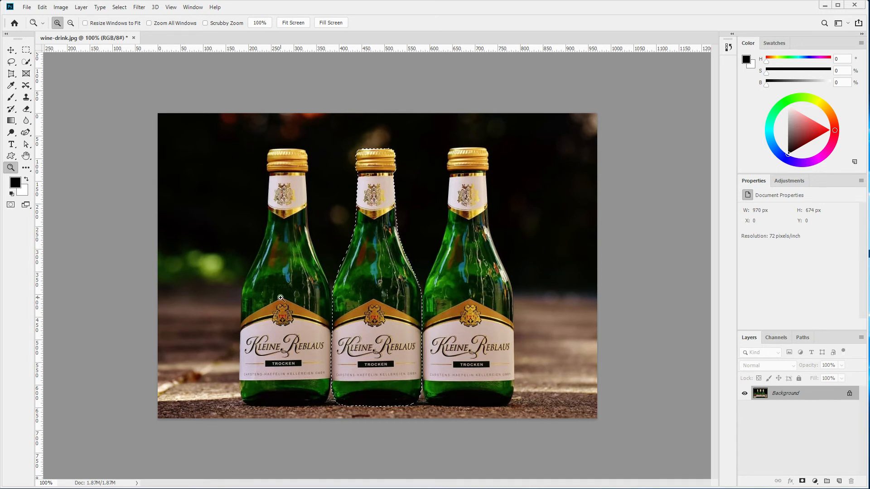
click(119, 7)
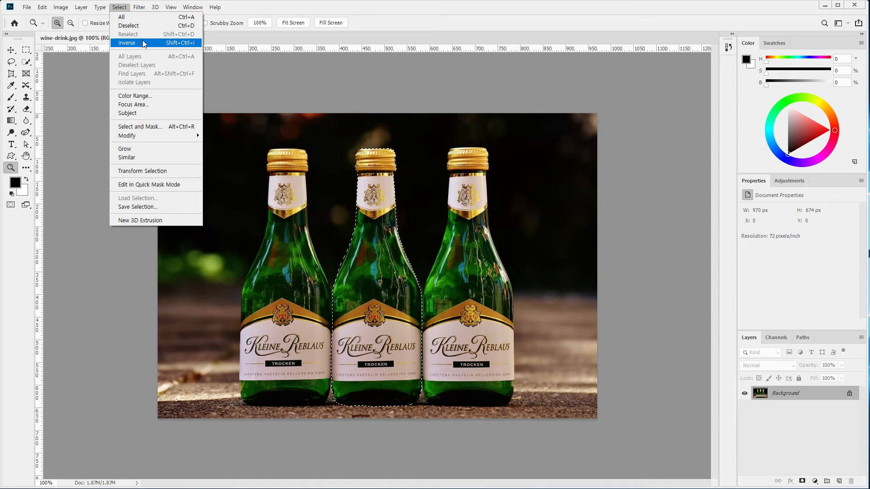
click(129, 43)
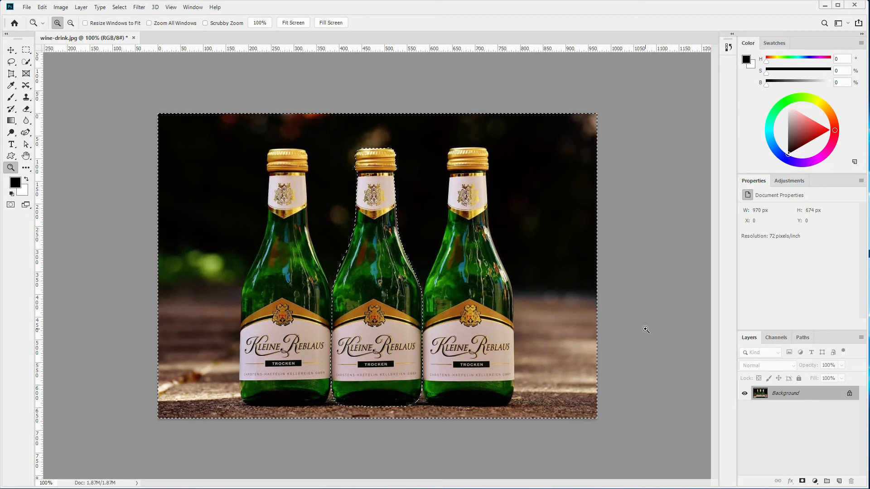
Apply a Radial Blur with a raised amount, Zoom method and Good quality to the area around the middle bottle, and deselect.
click(139, 8)
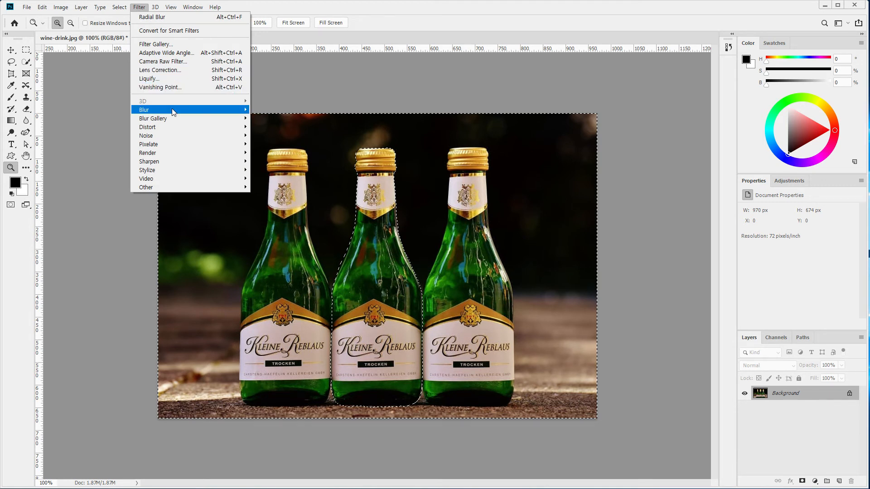
mouse_move(173, 112)
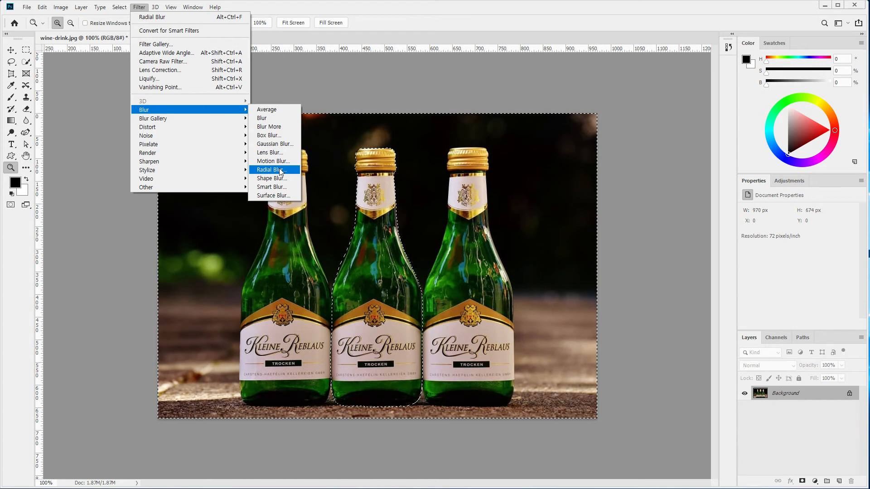
click(280, 169)
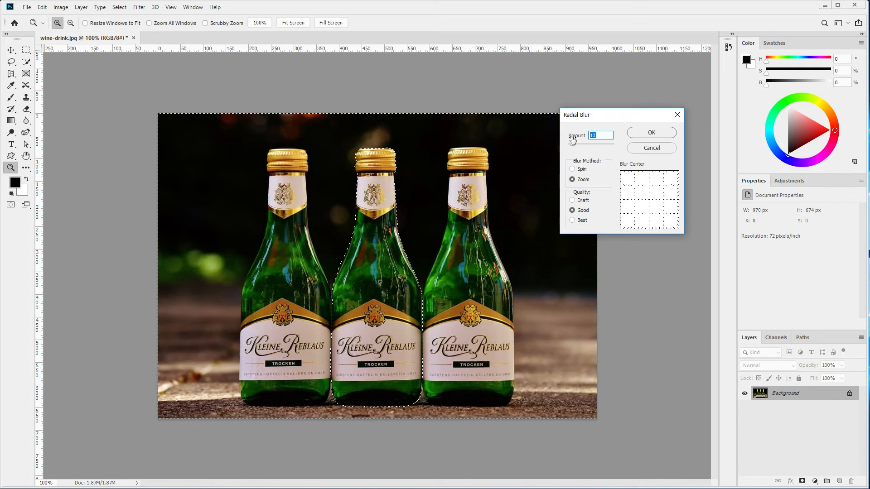
drag(573, 139, 582, 140)
click(641, 132)
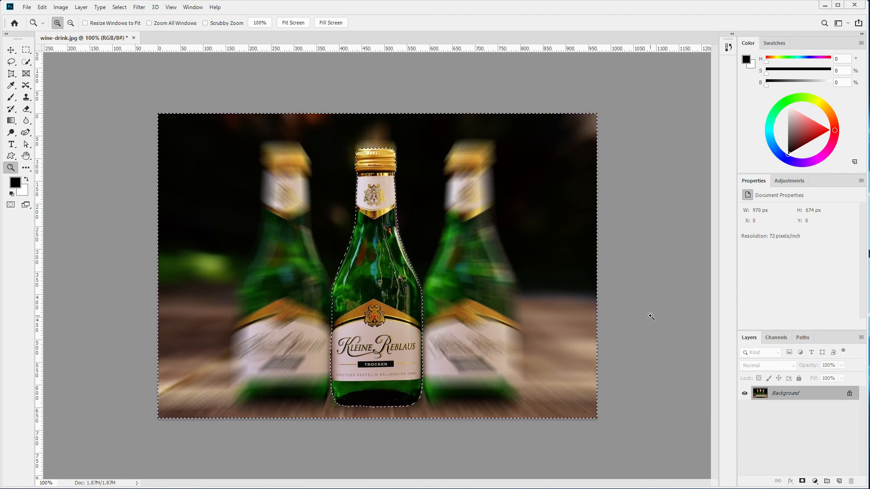
key(ctrl+d)
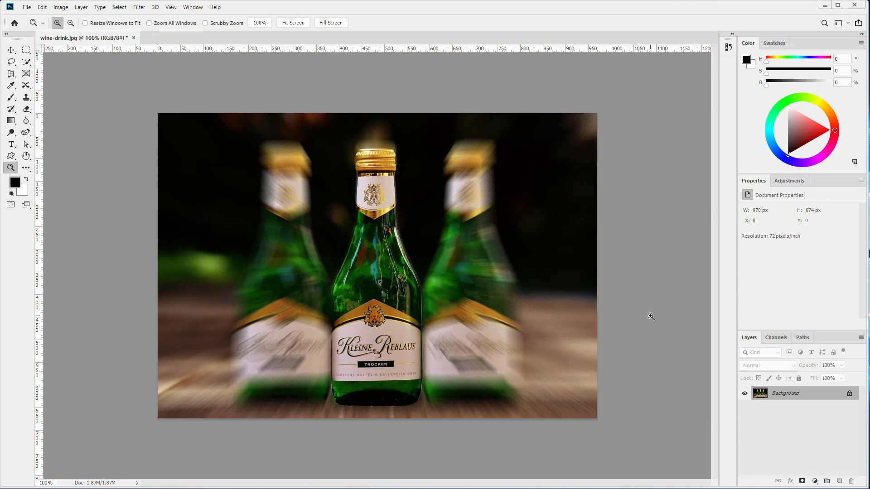